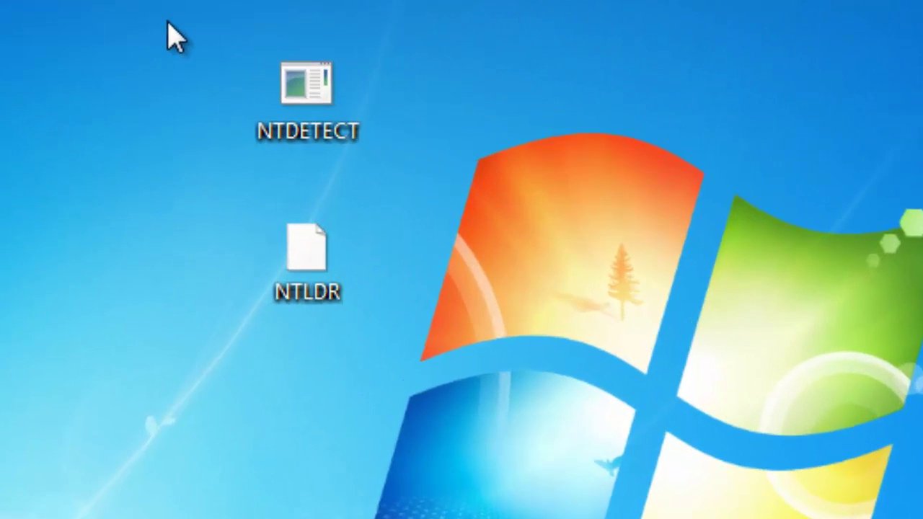
Select the NTDETECT and NTLDR icons on the Windows 7 desktop together
{"action": "left_click_drag", "start_coordinate": [120, 29], "coordinate": [318, 249]}
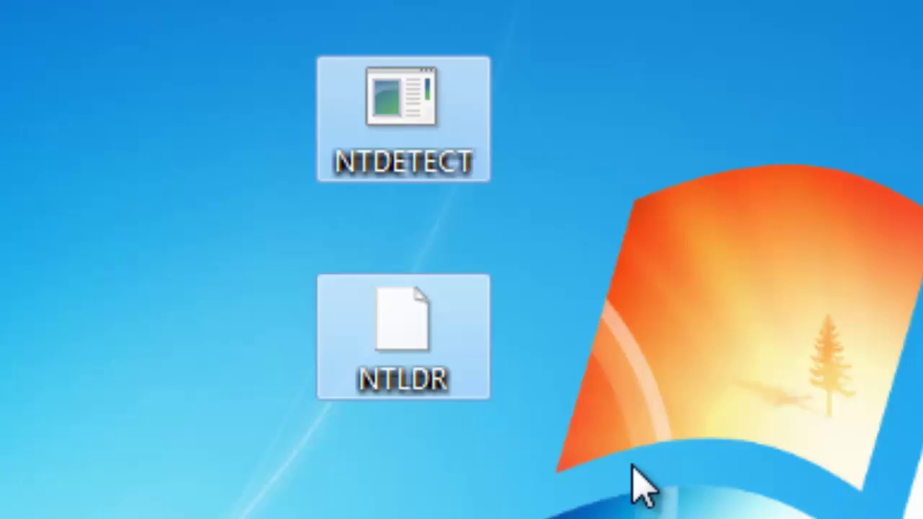
Open the I386 folder of the XP disc in DVD RW Drive (F:) in Explorer
{"action": "left_click", "coordinate": [627, 306]}
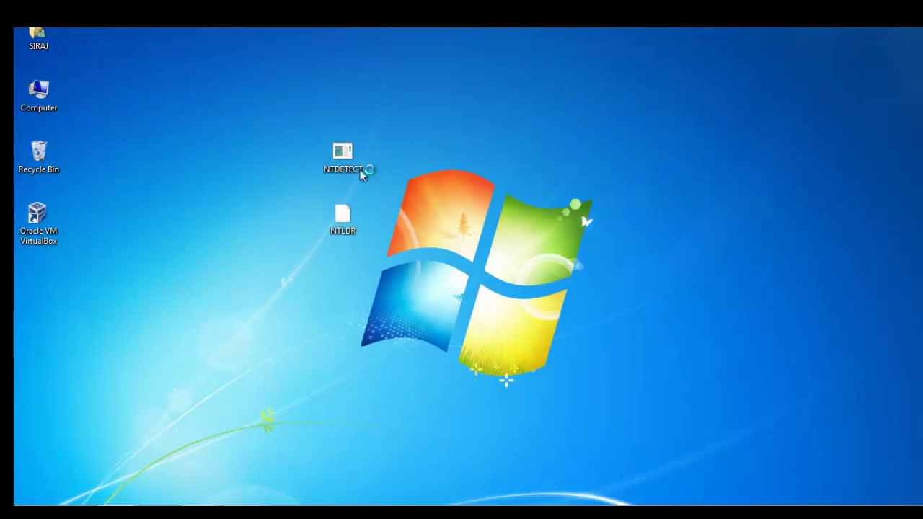
{"action": "key", "text": "super+e"}
{"action": "left_click", "coordinate": [192, 172]}
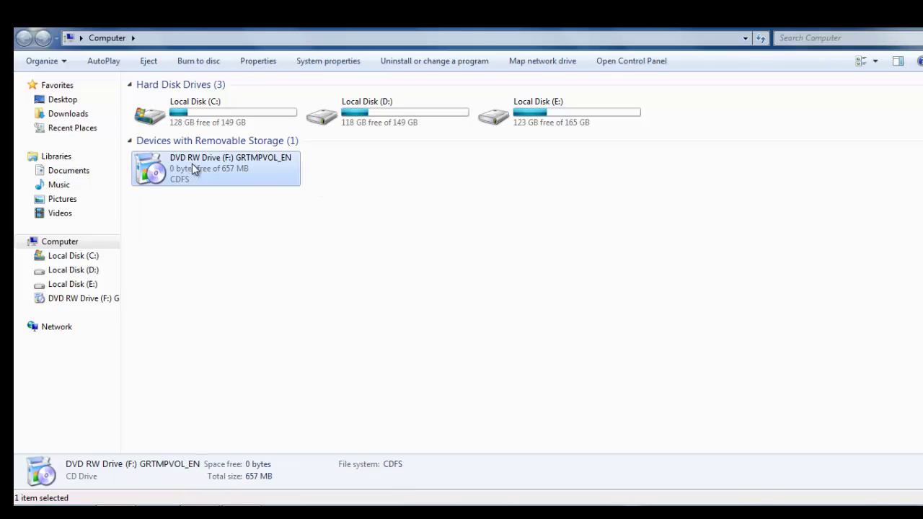
{"action": "right_click", "coordinate": [192, 171]}
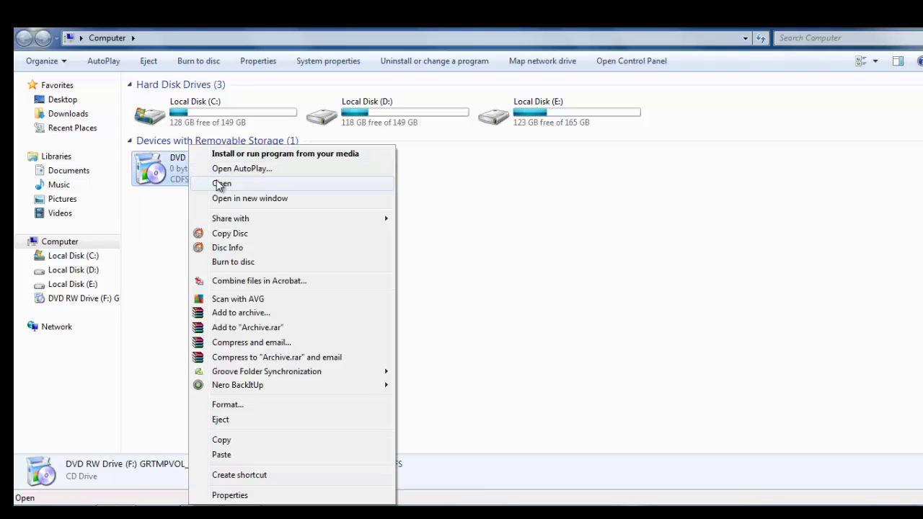
{"action": "left_click", "coordinate": [220, 183]}
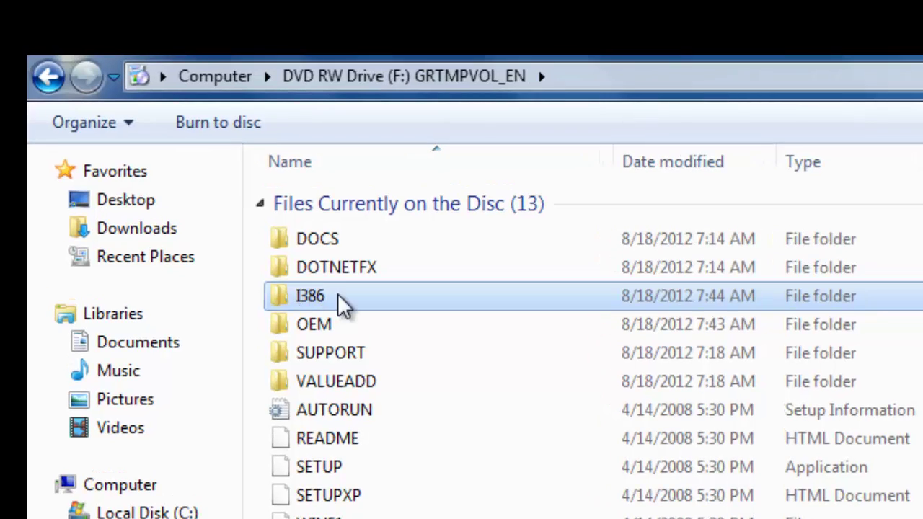
{"action": "double_click", "coordinate": [310, 301]}
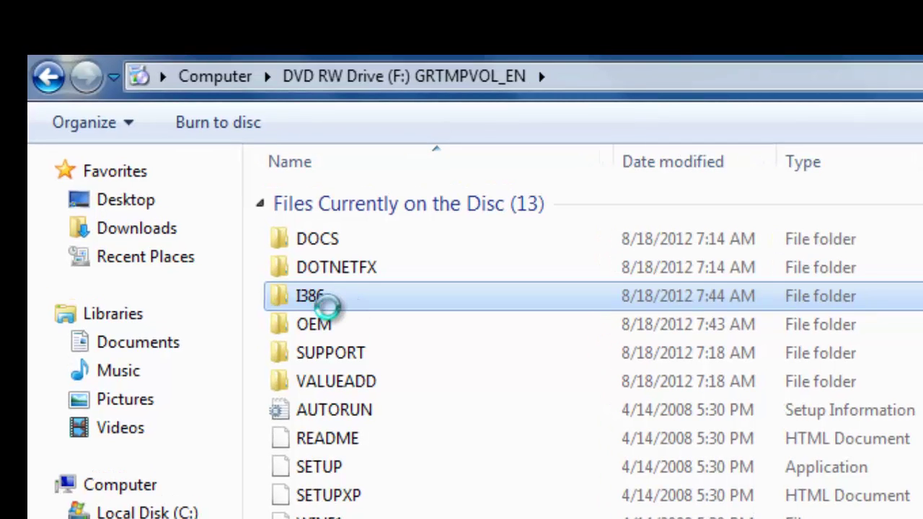
{"action": "right_click", "coordinate": [322, 306]}
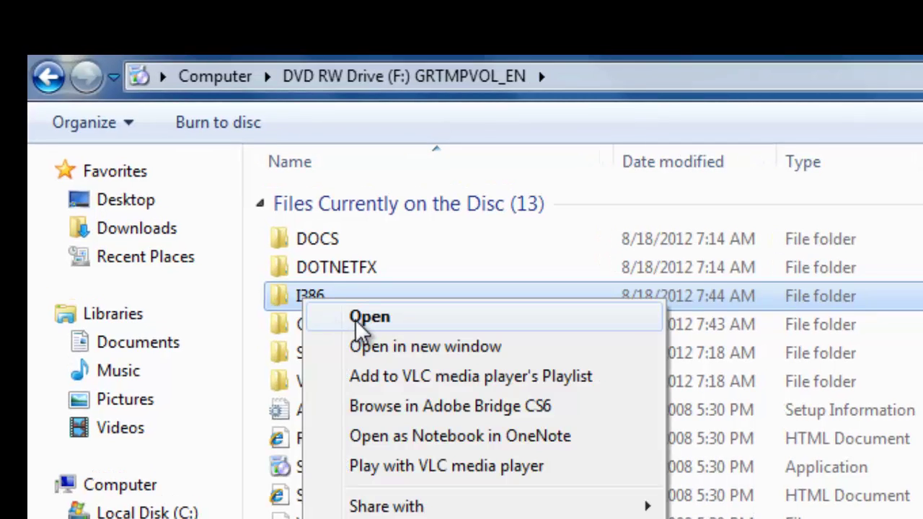
{"action": "left_click", "coordinate": [354, 317]}
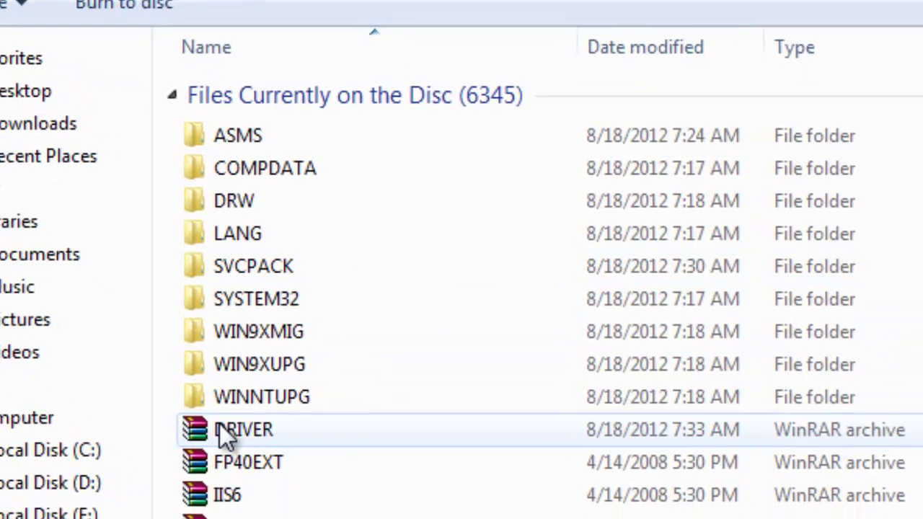
Find and select the NTDETECT file in the I386 file list
{"action": "left_click", "coordinate": [333, 495]}
{"action": "scroll", "coordinate": [191, 324], "scroll_direction": "down", "scroll_amount": 15}
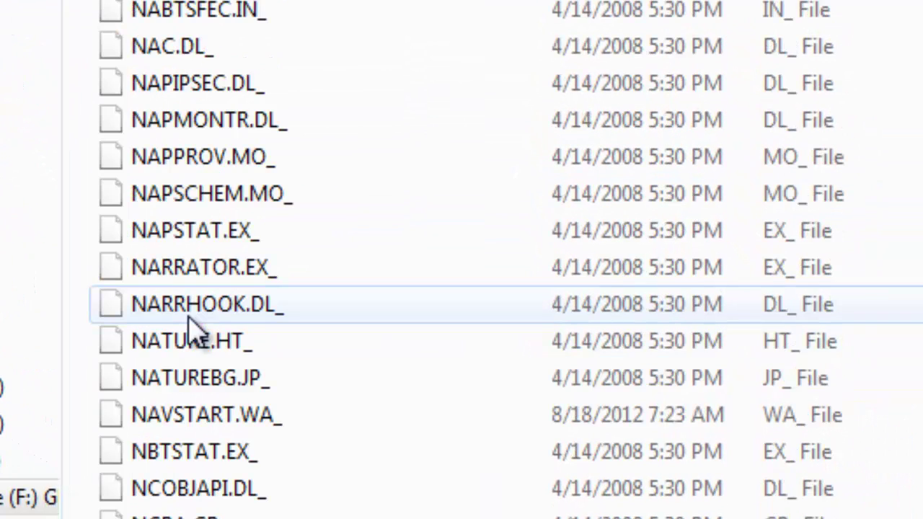
{"action": "scroll", "coordinate": [309, 432], "scroll_direction": "down", "scroll_amount": 10}
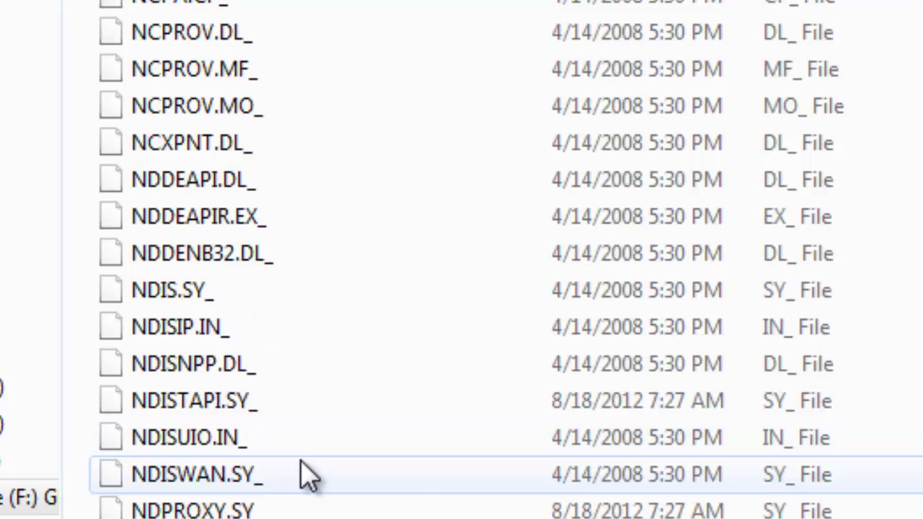
{"action": "scroll", "coordinate": [321, 482], "scroll_direction": "down", "scroll_amount": 20}
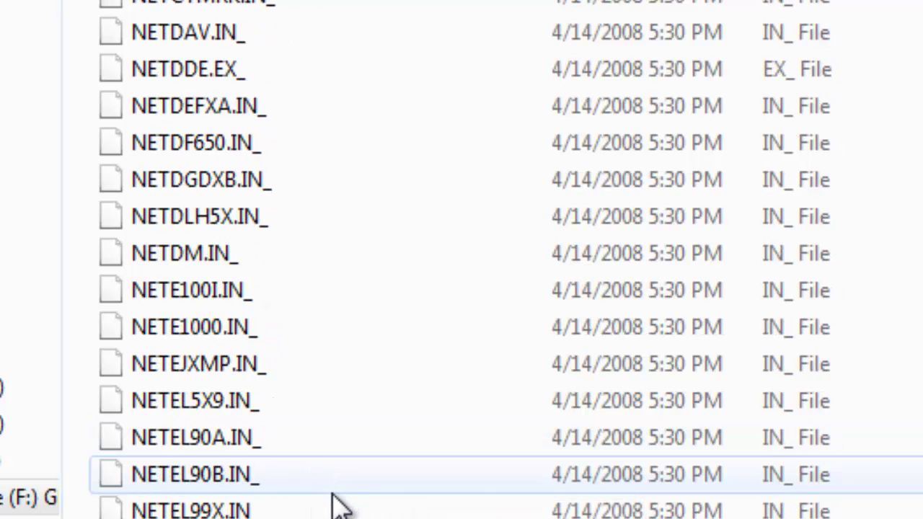
{"action": "scroll", "coordinate": [324, 506], "scroll_direction": "down", "scroll_amount": 18}
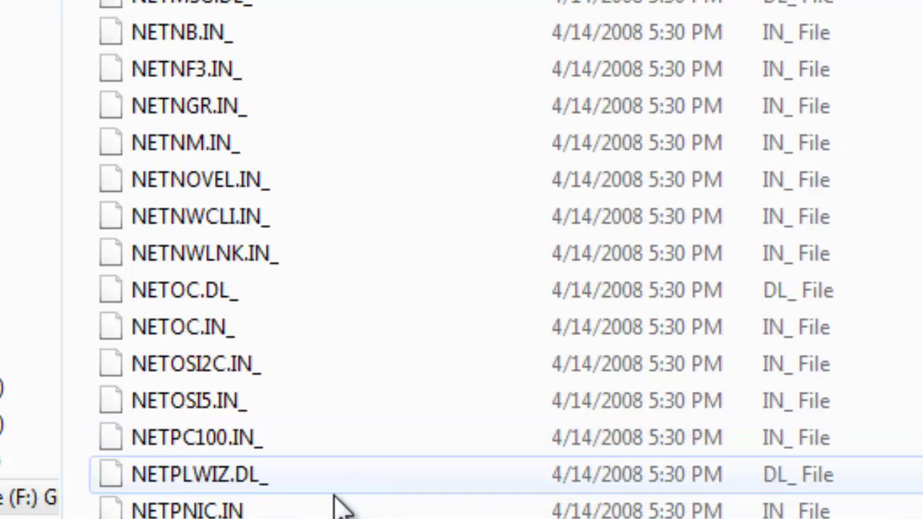
{"action": "scroll", "coordinate": [305, 467], "scroll_direction": "down", "scroll_amount": 2}
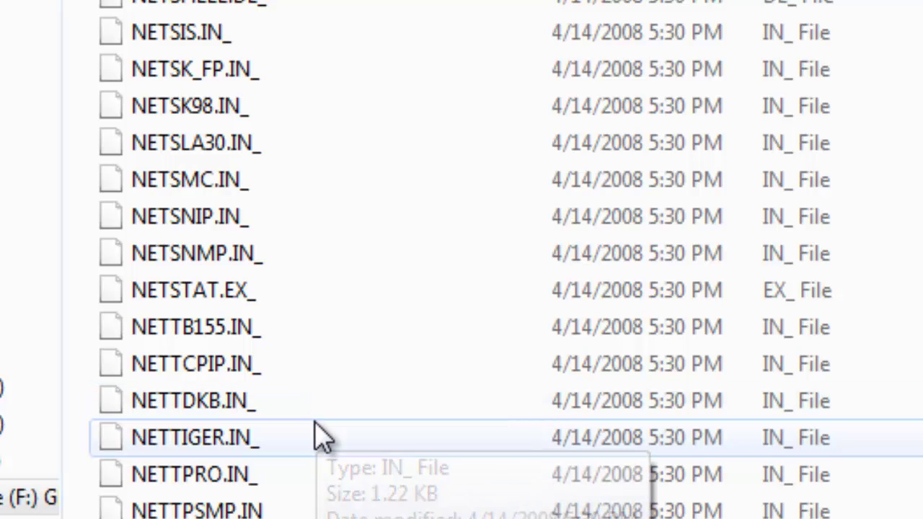
{"action": "scroll", "coordinate": [317, 436], "scroll_direction": "down", "scroll_amount": 20}
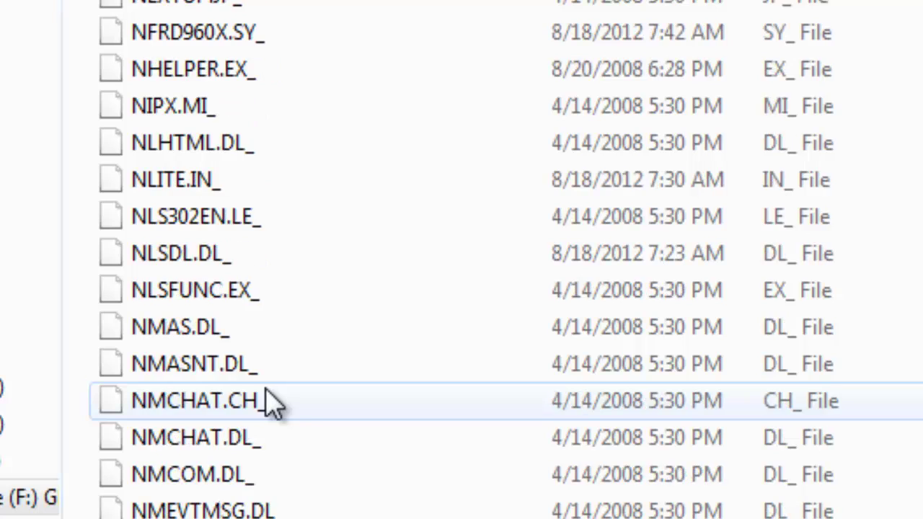
{"action": "scroll", "coordinate": [292, 425], "scroll_direction": "down", "scroll_amount": 10}
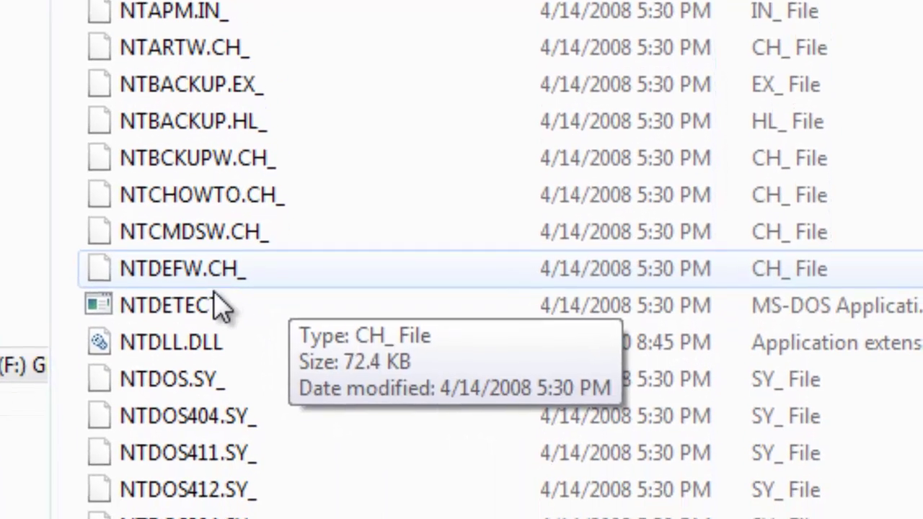
{"action": "left_click", "coordinate": [223, 306]}
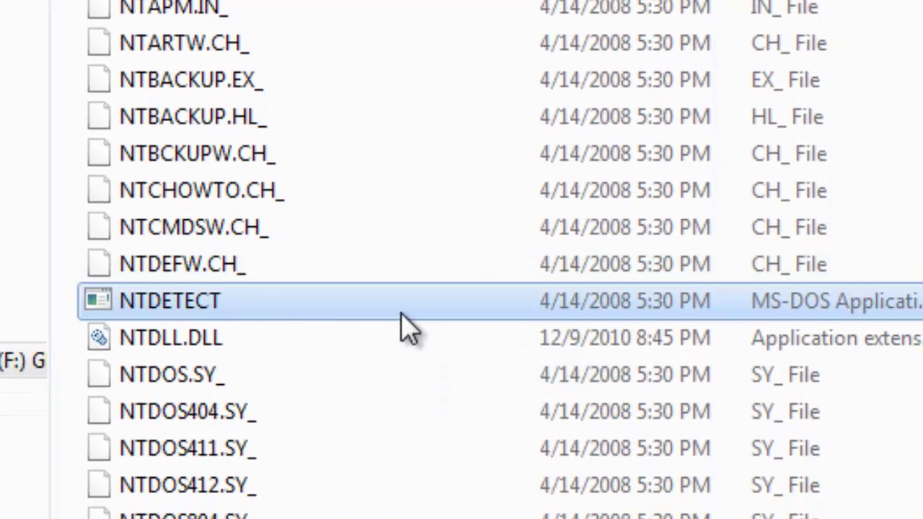
Find and select the NTLDR file further down the I386 list
{"action": "scroll", "coordinate": [377, 315], "scroll_direction": "down", "scroll_amount": 3}
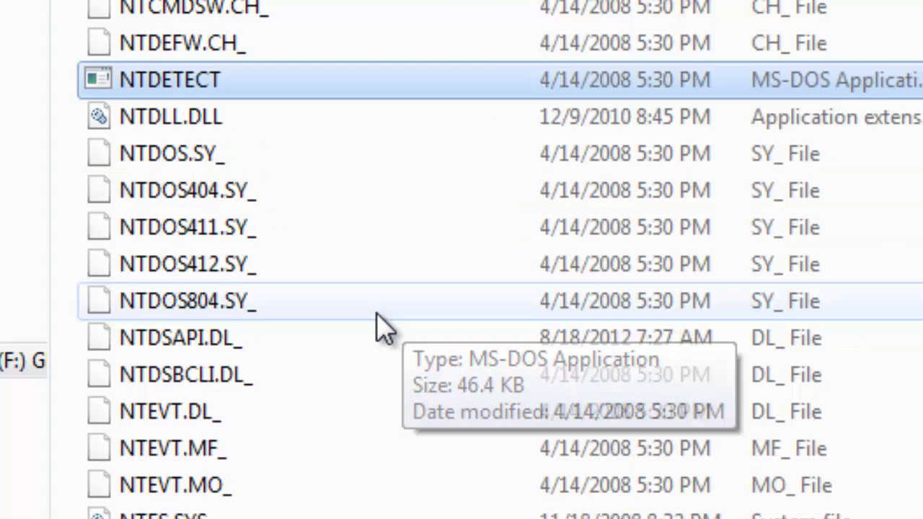
{"action": "scroll", "coordinate": [379, 321], "scroll_direction": "down", "scroll_amount": 1}
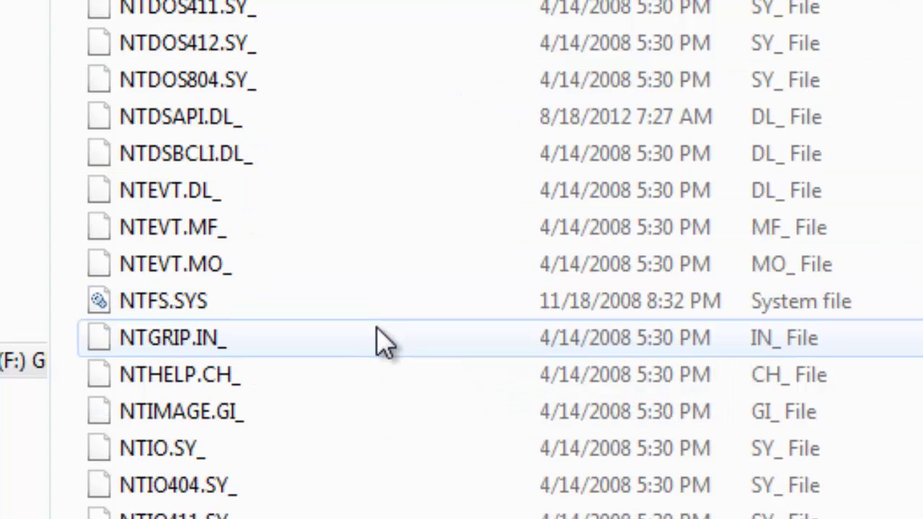
{"action": "scroll", "coordinate": [380, 340], "scroll_direction": "down", "scroll_amount": 1}
{"action": "scroll", "coordinate": [372, 312], "scroll_direction": "down", "scroll_amount": 1}
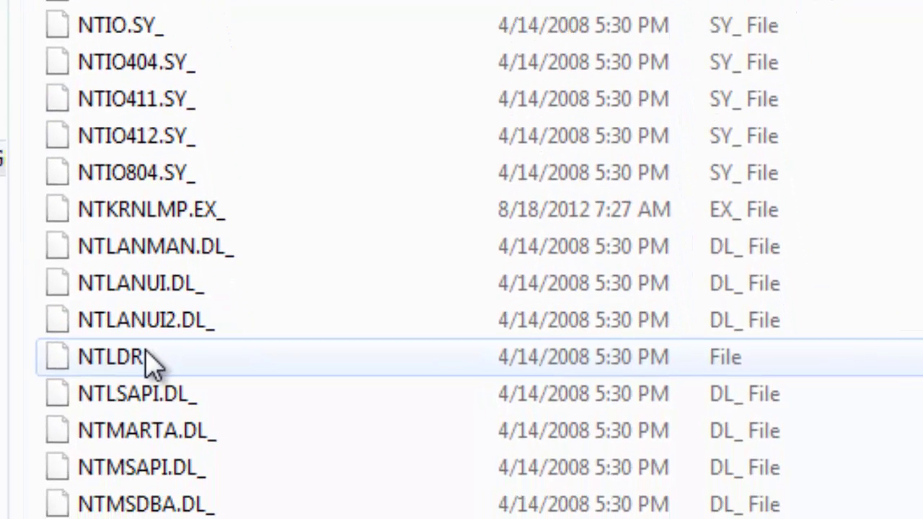
{"action": "left_click", "coordinate": [152, 361]}
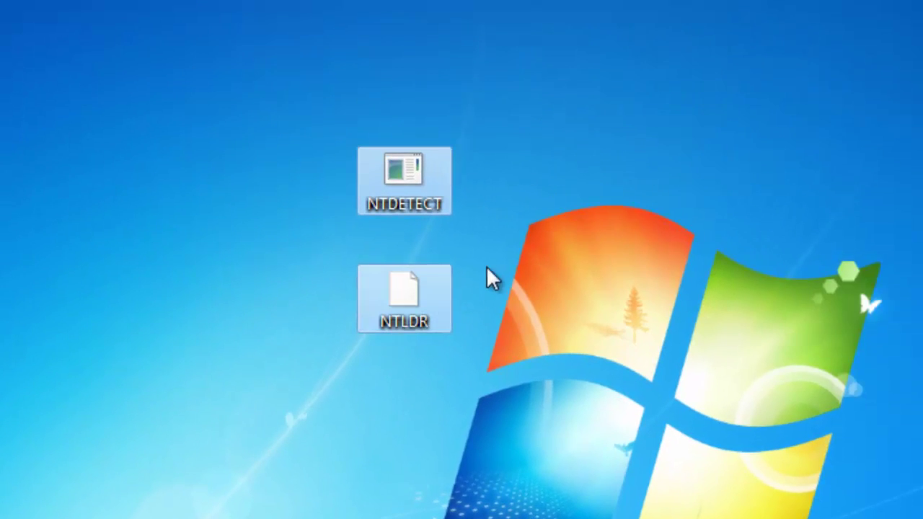
Refresh the Windows 7 desktop from its context menu
{"action": "right_click", "coordinate": [568, 201]}
{"action": "left_click", "coordinate": [645, 274]}
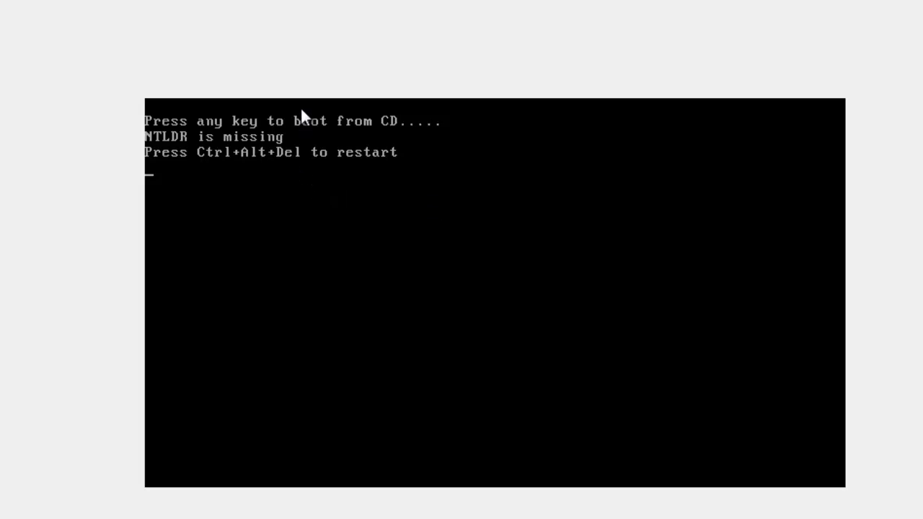
Reboot the VM with Ctrl+Alt+Delete and boot the Mini Windows XP Rebuild menu entry
{"action": "key", "text": "ctrl+alt+Delete"}
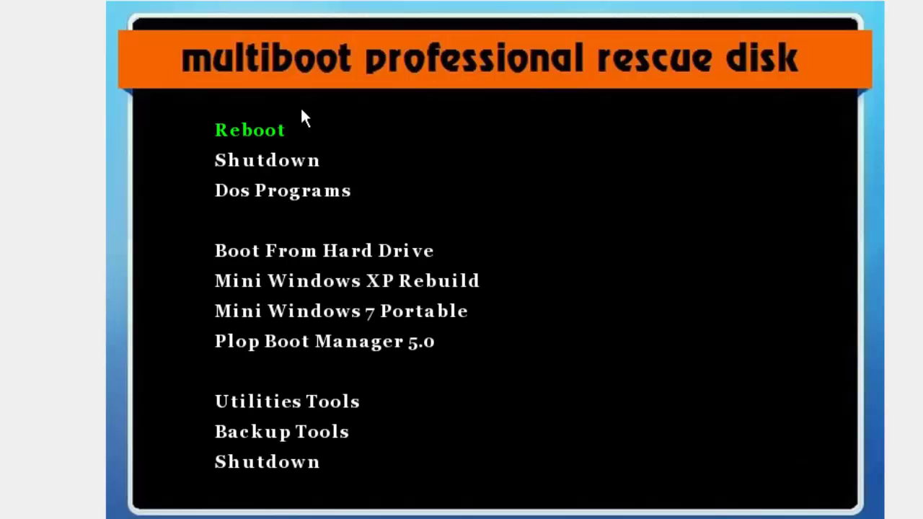
{"action": "key", "text": "Down"}
{"action": "key", "text": "Down"}
{"action": "key", "text": "Down"}
{"action": "key", "text": "Down"}
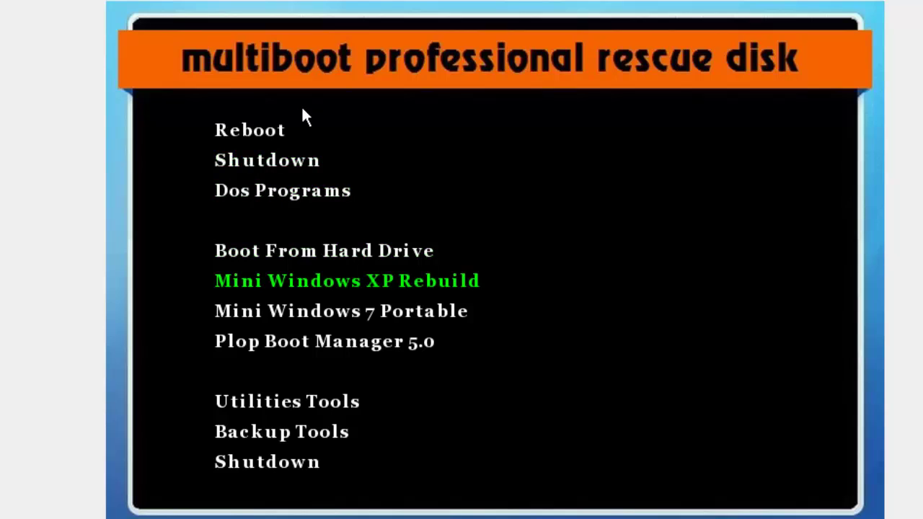
{"action": "key", "text": "Return"}
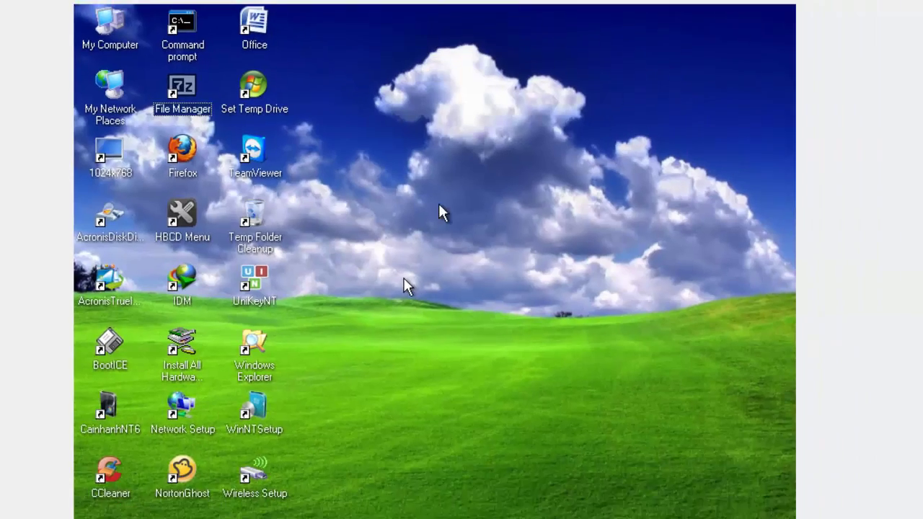
Refresh the Mini XP desktop twice and open removable drive D: from My Computer
{"action": "right_click", "coordinate": [702, 228]}
{"action": "left_click", "coordinate": [432, 196]}
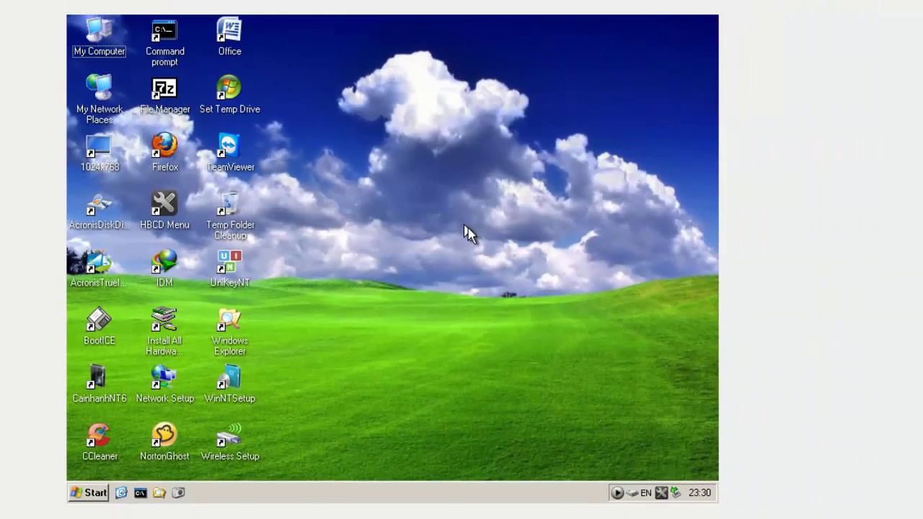
{"action": "right_click", "coordinate": [416, 179]}
{"action": "left_click", "coordinate": [533, 239]}
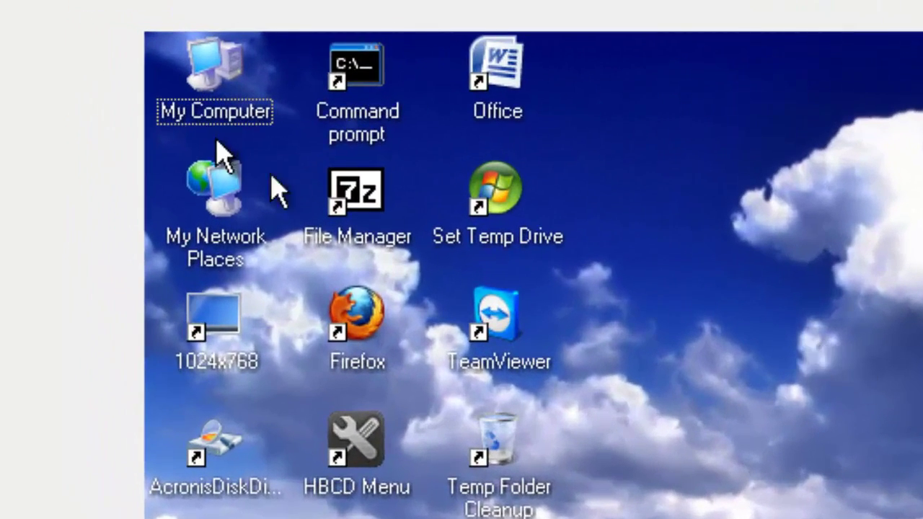
{"action": "double_click", "coordinate": [206, 98]}
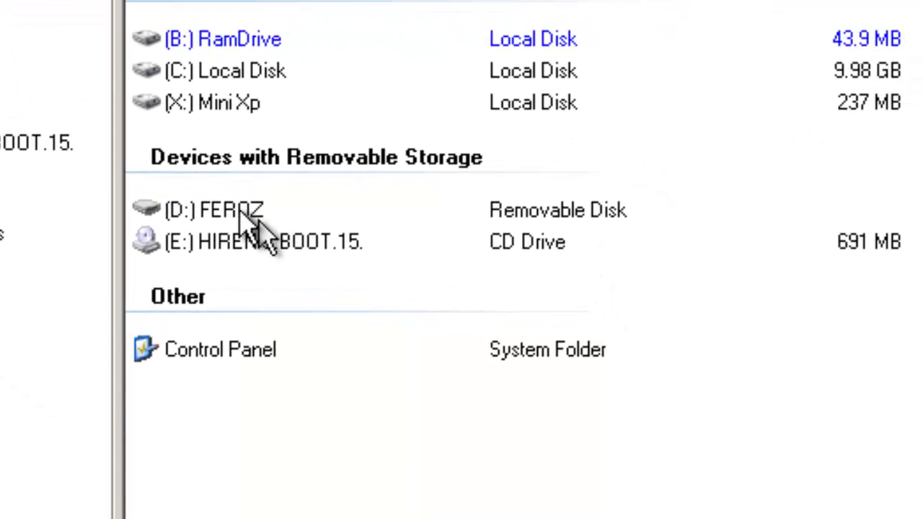
{"action": "double_click", "coordinate": [243, 216]}
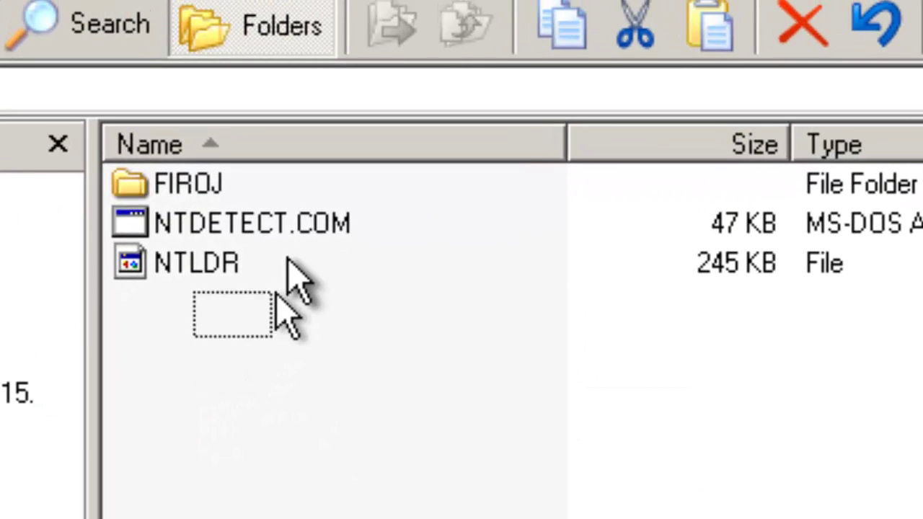
Copy NTLDR and NTDETECT.COM from drive D: and go back to the drive list
{"action": "left_click_drag", "start_coordinate": [276, 294], "coordinate": [306, 218]}
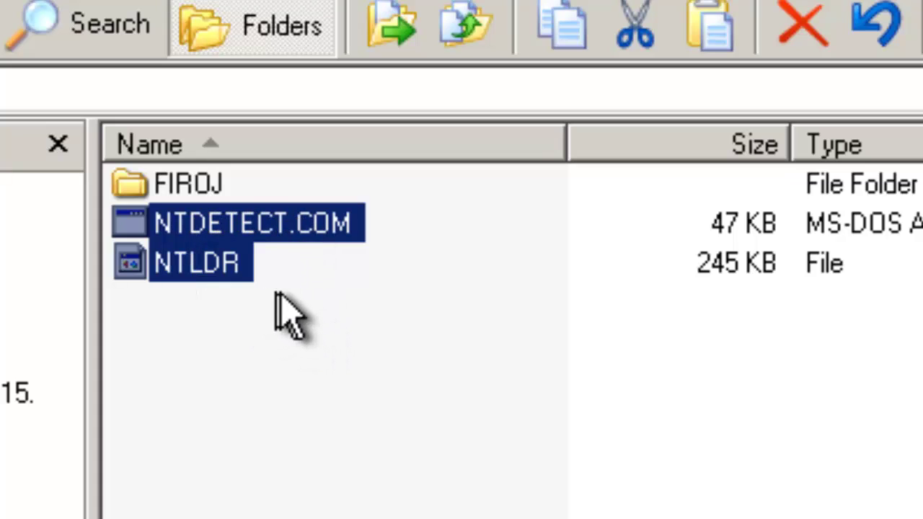
{"action": "right_click", "coordinate": [175, 231]}
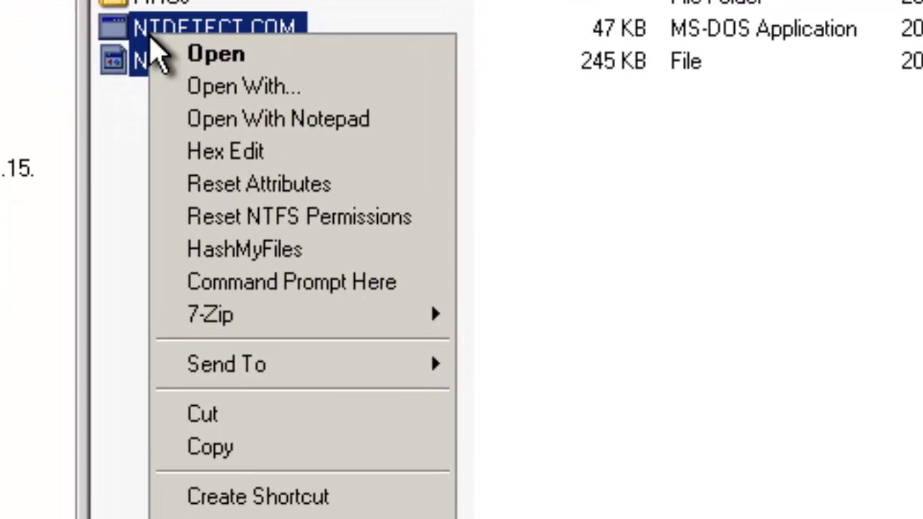
{"action": "left_click", "coordinate": [234, 447]}
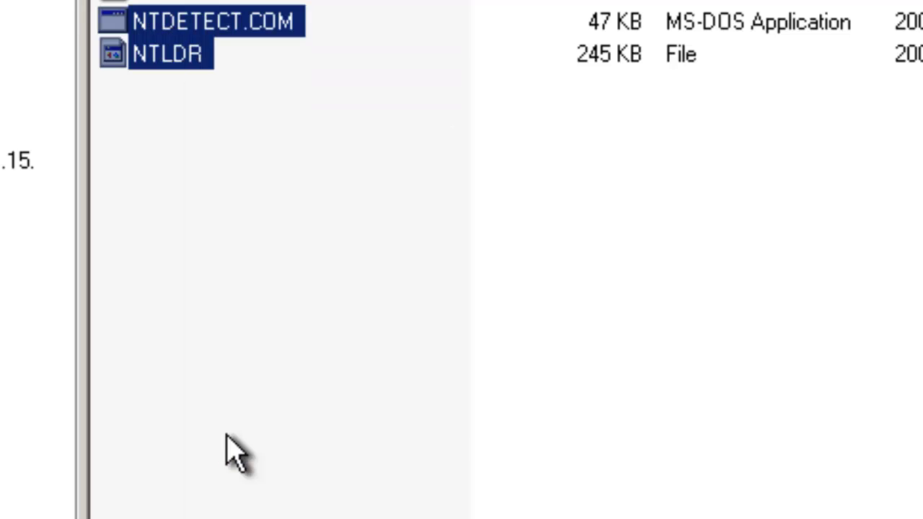
{"action": "key", "text": "BackSpace"}
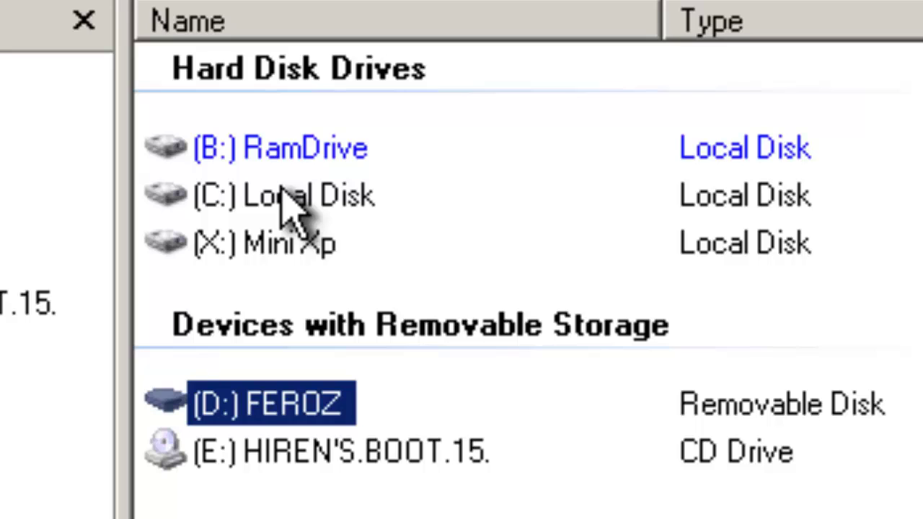
Paste NTLDR and NTDETECT.COM into the C:\ root, refresh the listing, and close the window
{"action": "double_click", "coordinate": [284, 191]}
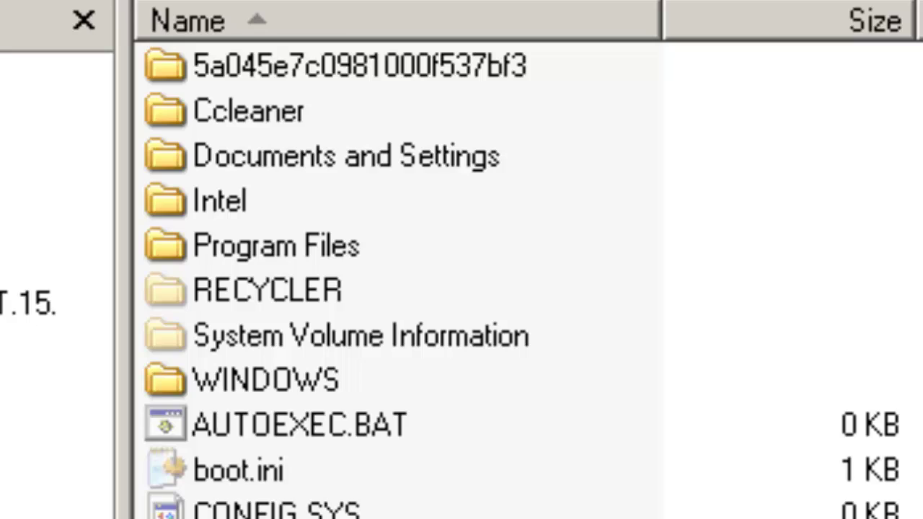
{"action": "right_click", "coordinate": [206, 391]}
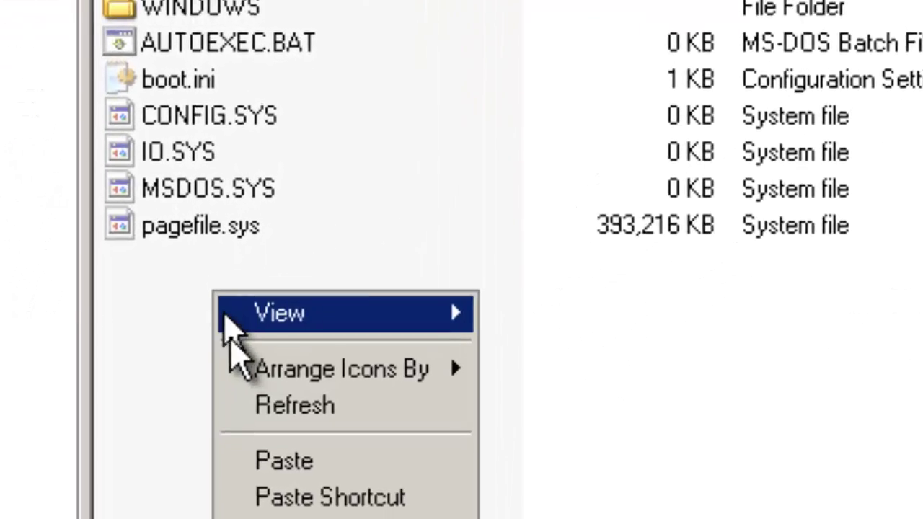
{"action": "left_click", "coordinate": [277, 461]}
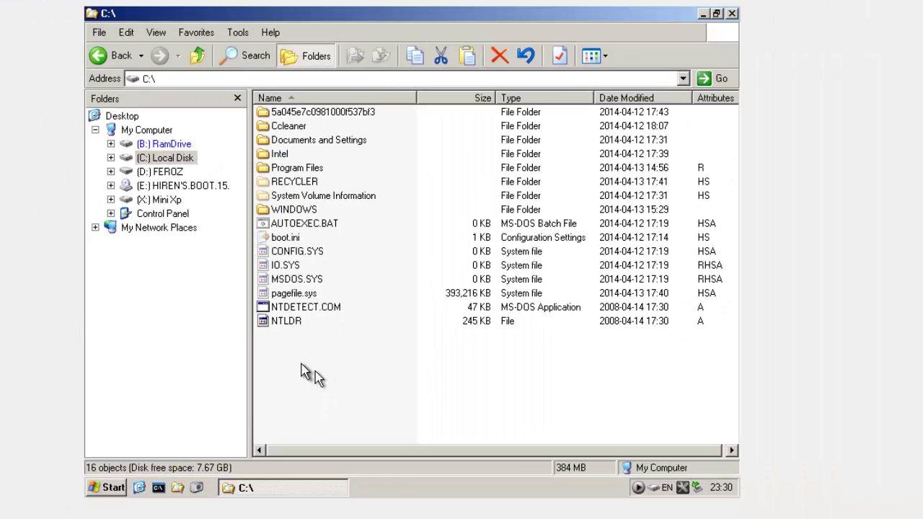
{"action": "right_click", "coordinate": [234, 363]}
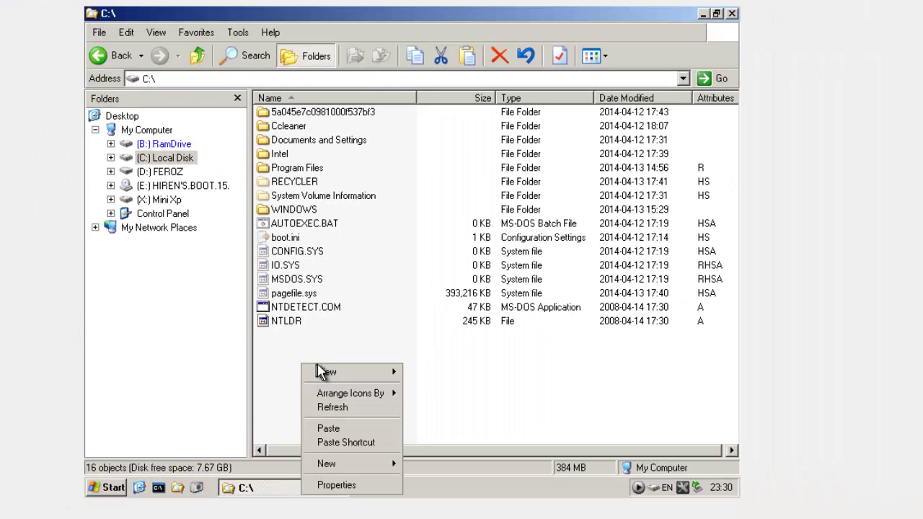
{"action": "left_click", "coordinate": [328, 407]}
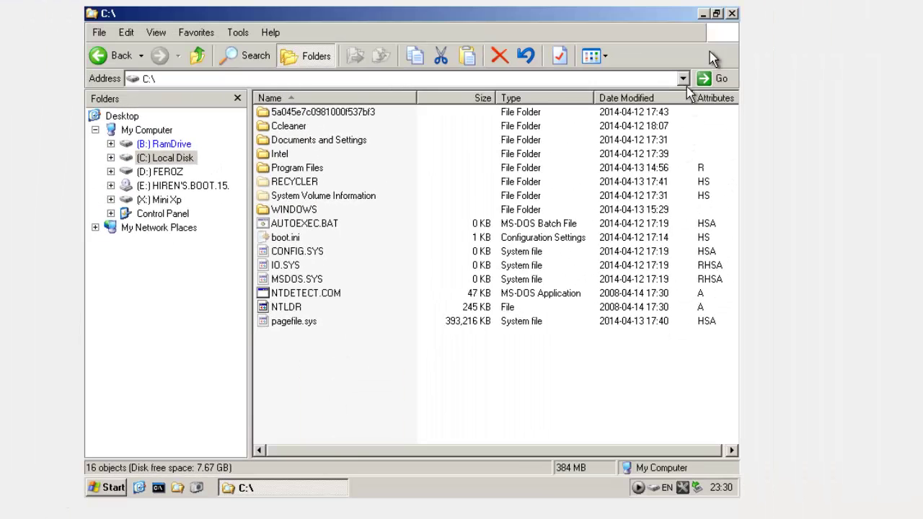
{"action": "left_click", "coordinate": [731, 13]}
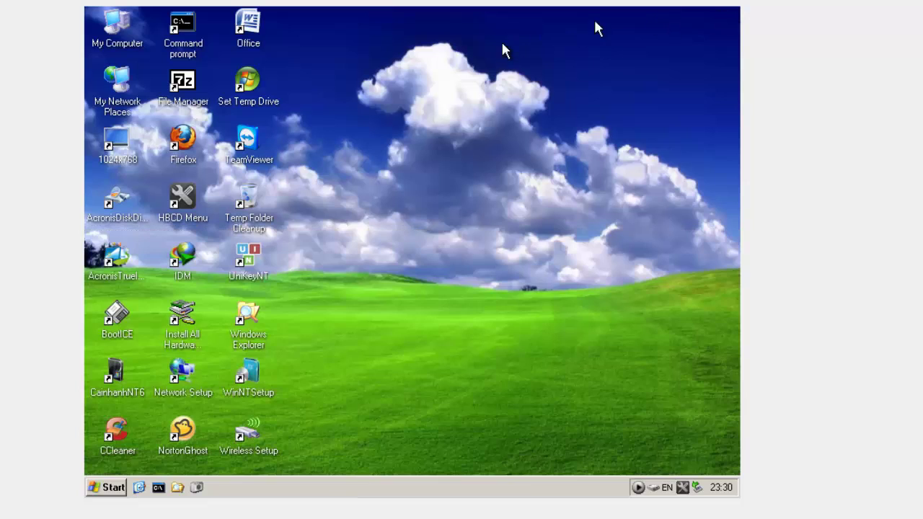
Restart the computer by choosing Restart in the Shut Down Windows dialog
{"action": "left_click", "coordinate": [111, 488]}
{"action": "left_click", "coordinate": [175, 469]}
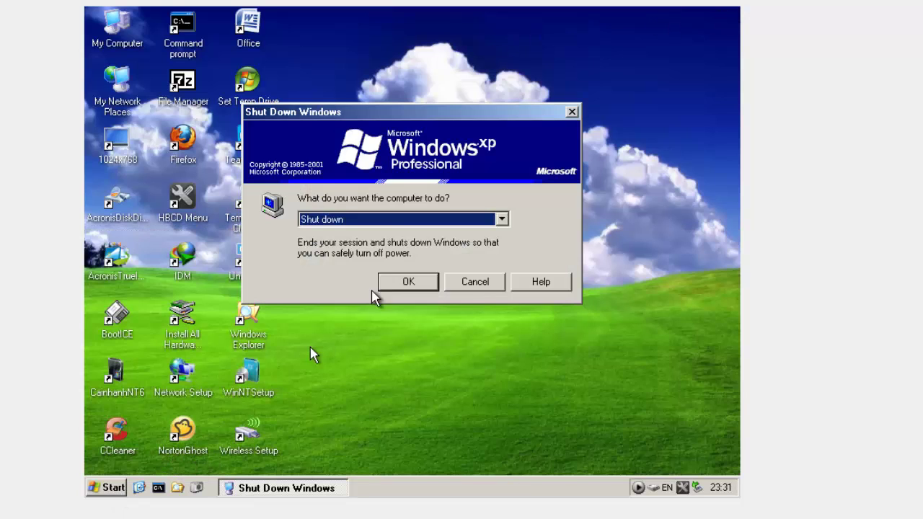
{"action": "left_click", "coordinate": [389, 219]}
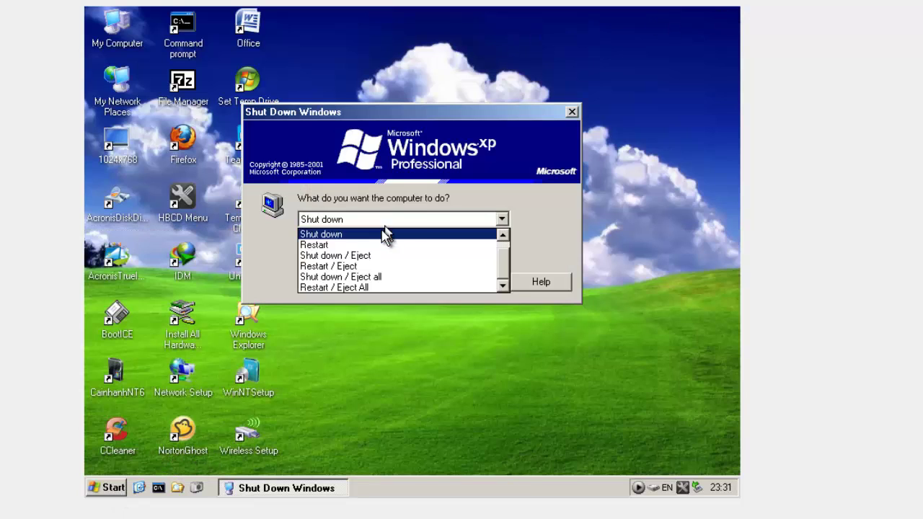
{"action": "left_click", "coordinate": [365, 247]}
{"action": "left_click", "coordinate": [416, 281]}
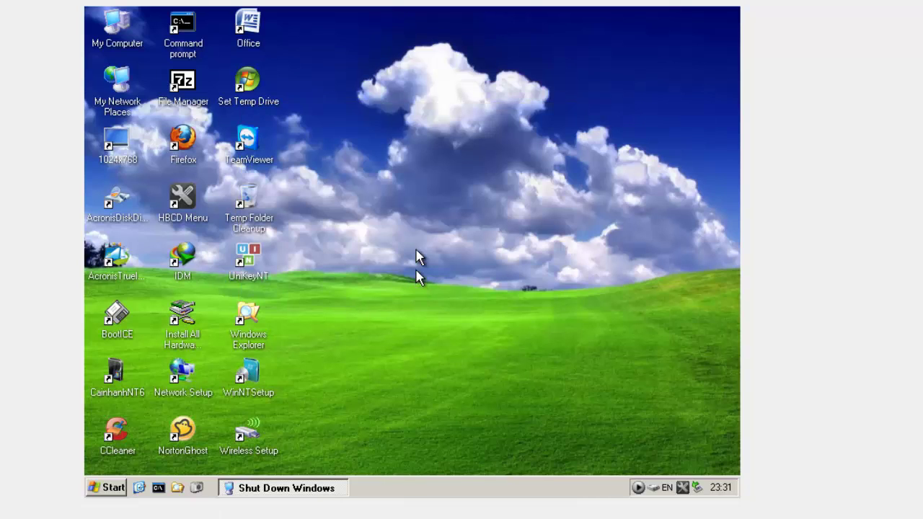